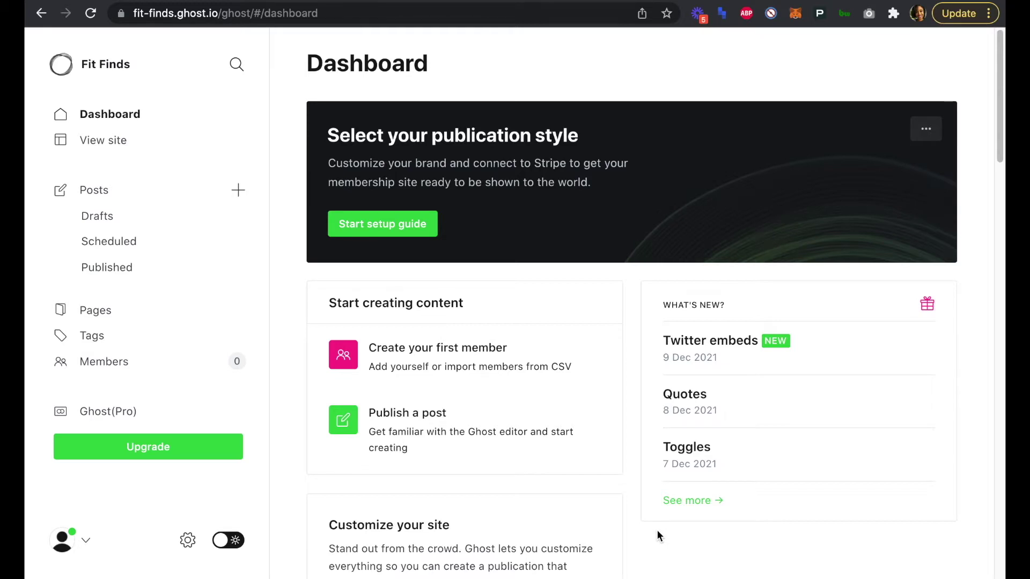
# - Open the Themes gallery from Settings > Design, with Casper shown as the active theme
pyautogui.click(188, 541)
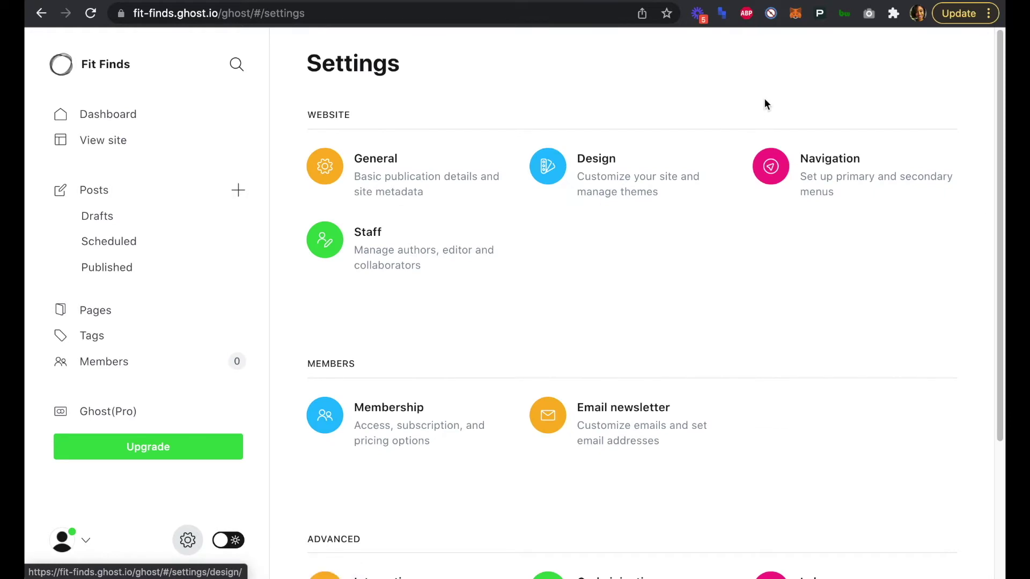
pyautogui.click(628, 176)
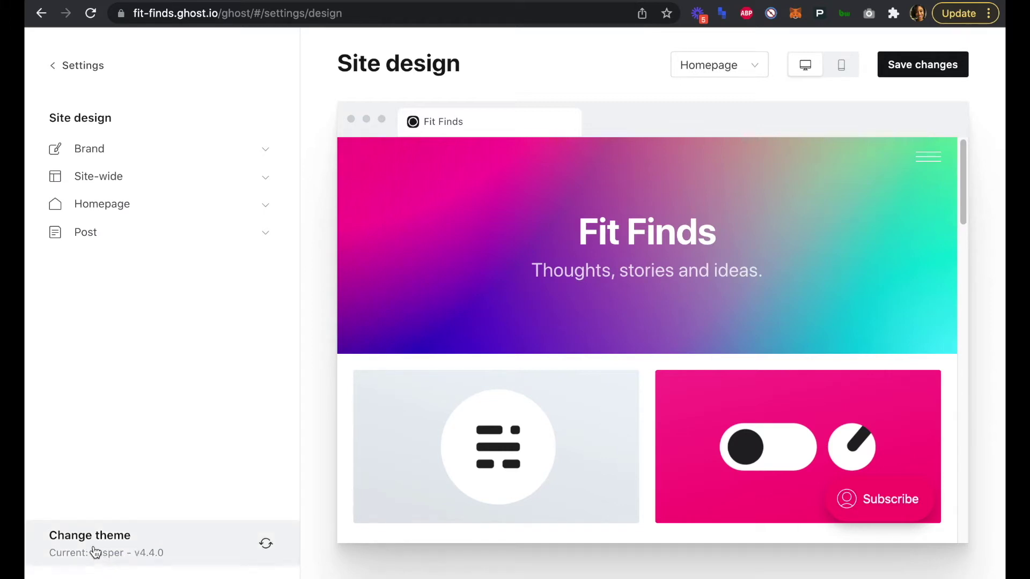
pyautogui.click(120, 546)
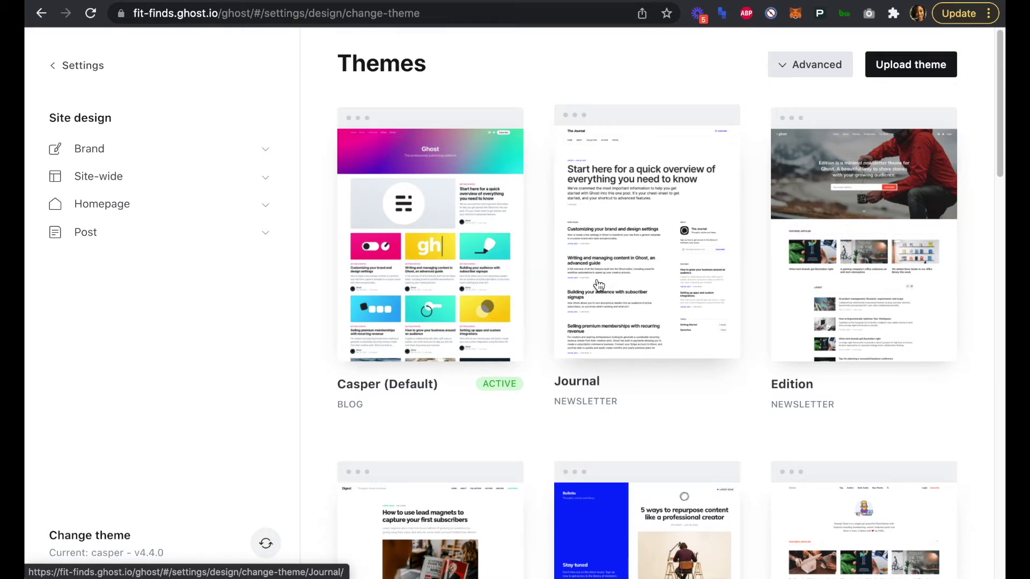
pyautogui.scroll(-8, 694, 334)
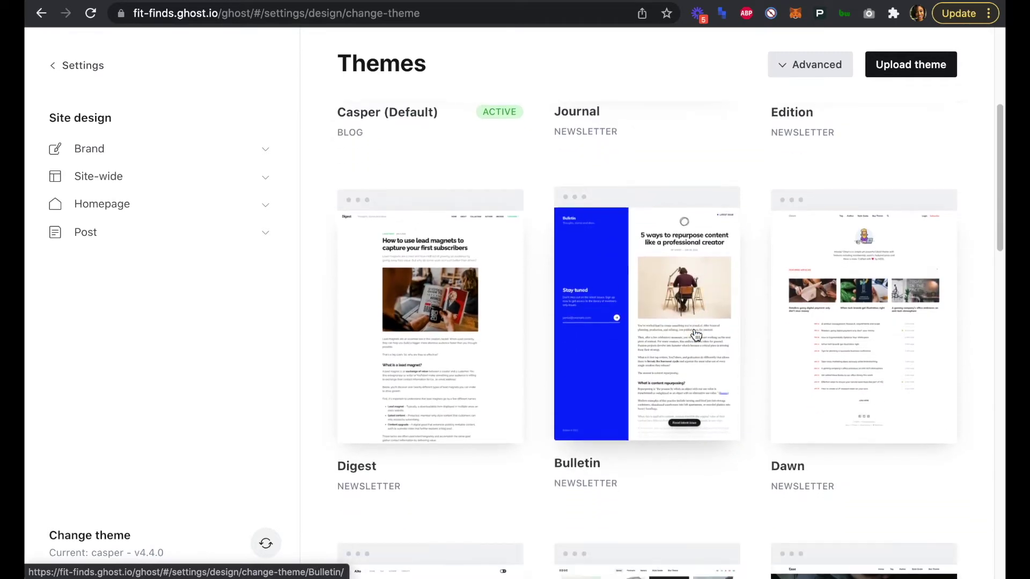
pyautogui.scroll(1, 430, 256)
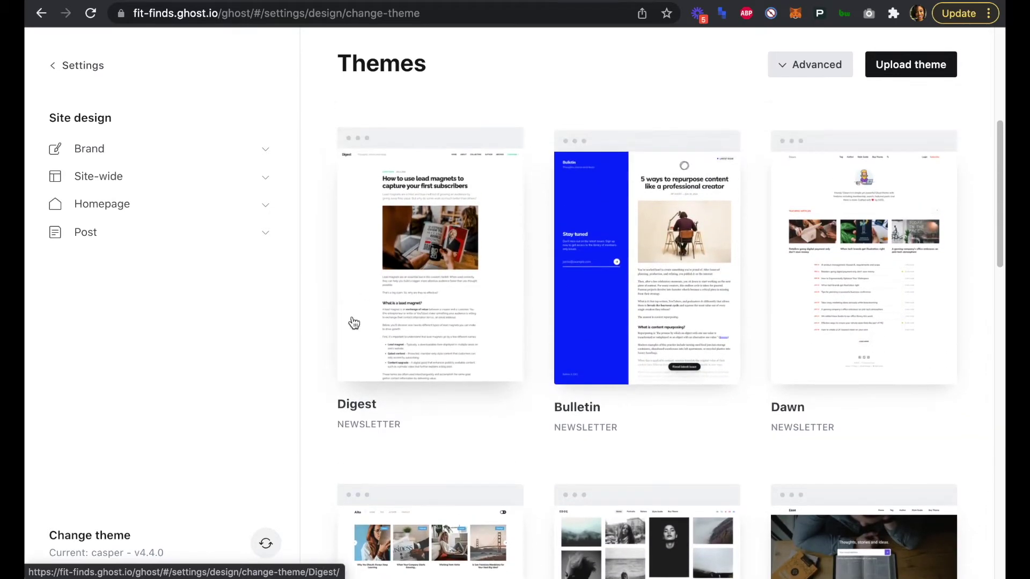
pyautogui.click(424, 235)
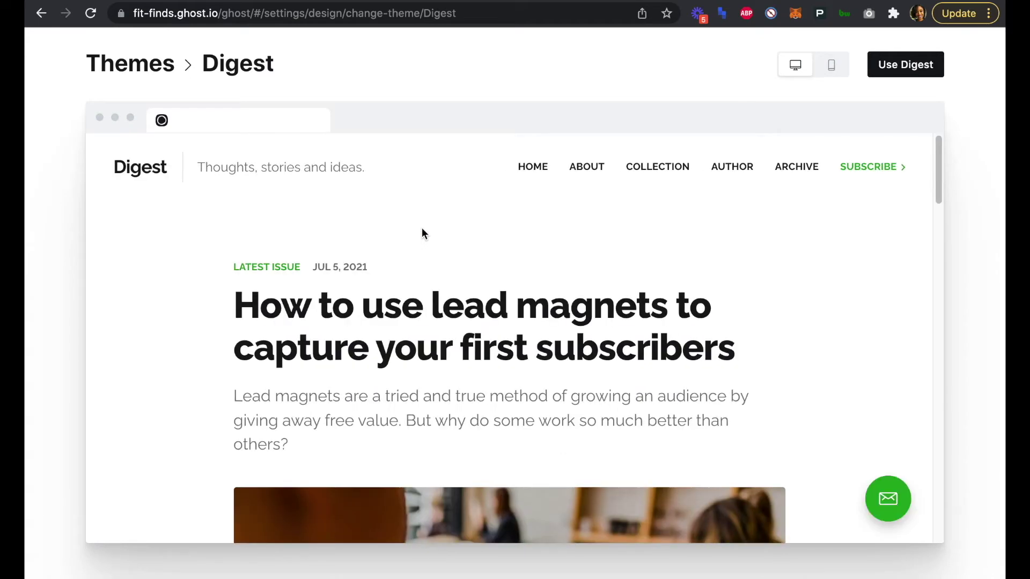
# - Scroll through the Digest theme preview in desktop layout
pyautogui.scroll(-2, 473, 312)
pyautogui.scroll(-2, 472, 312)
pyautogui.scroll(4, 472, 309)
pyautogui.scroll(-10, 595, 354)
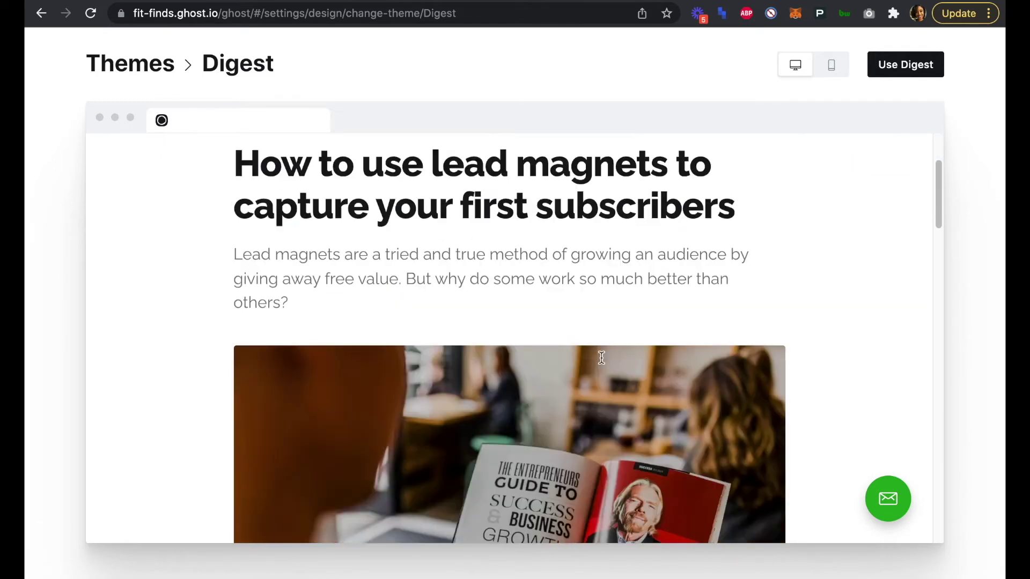
pyautogui.scroll(-10, 601, 358)
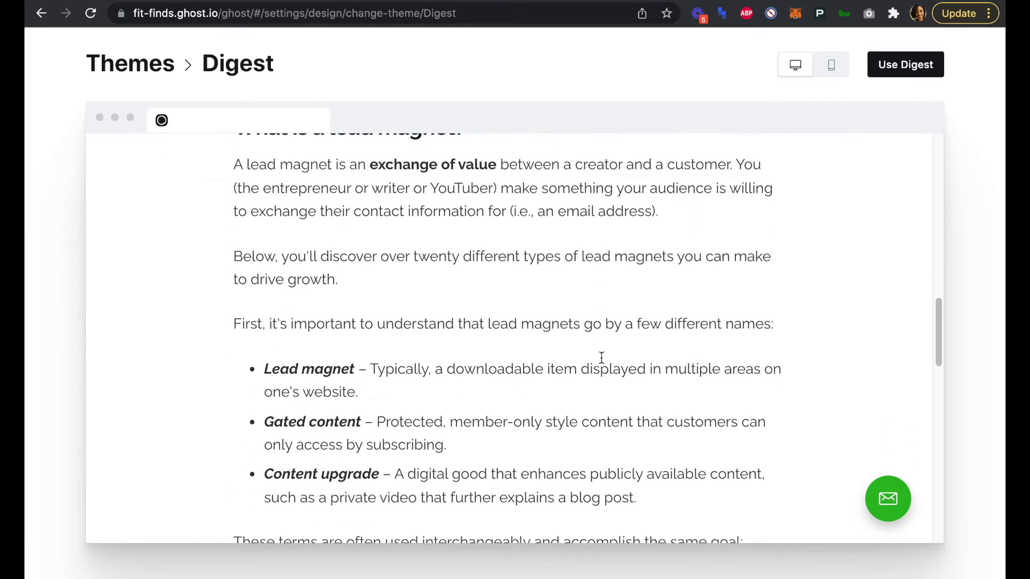
pyautogui.scroll(-3, 602, 358)
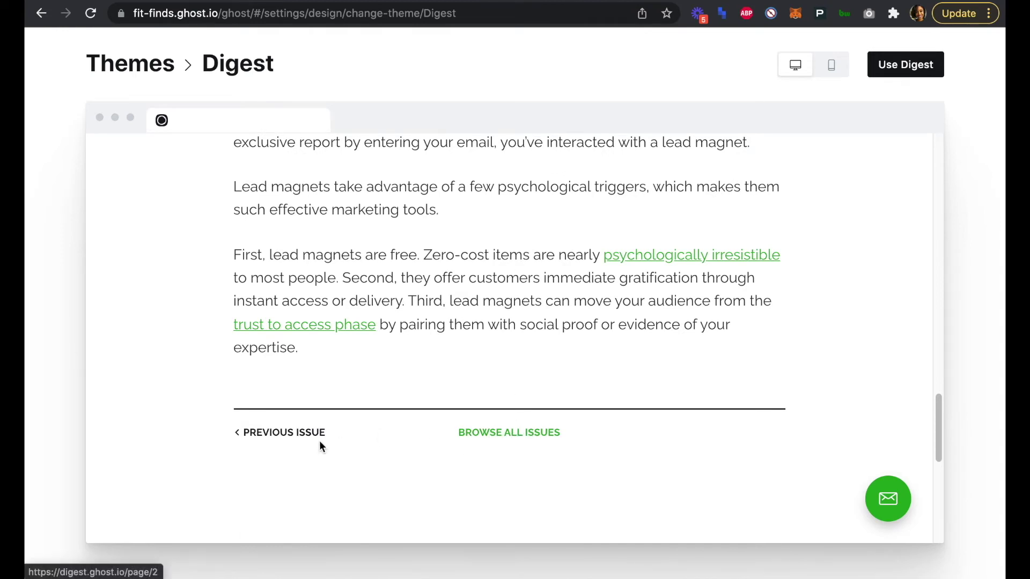
pyautogui.scroll(-8, 617, 409)
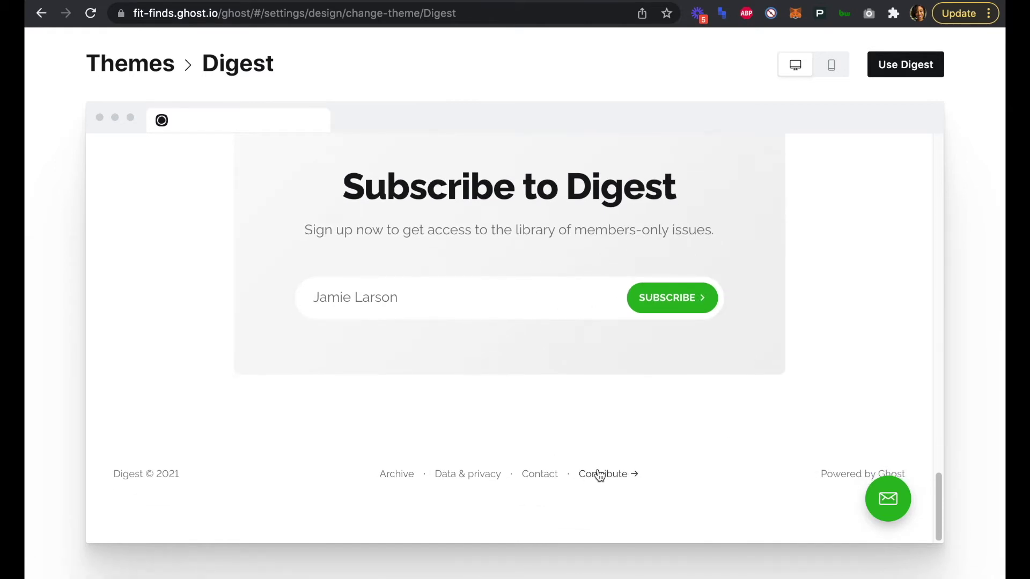
pyautogui.scroll(5, 632, 428)
pyautogui.scroll(15, 633, 428)
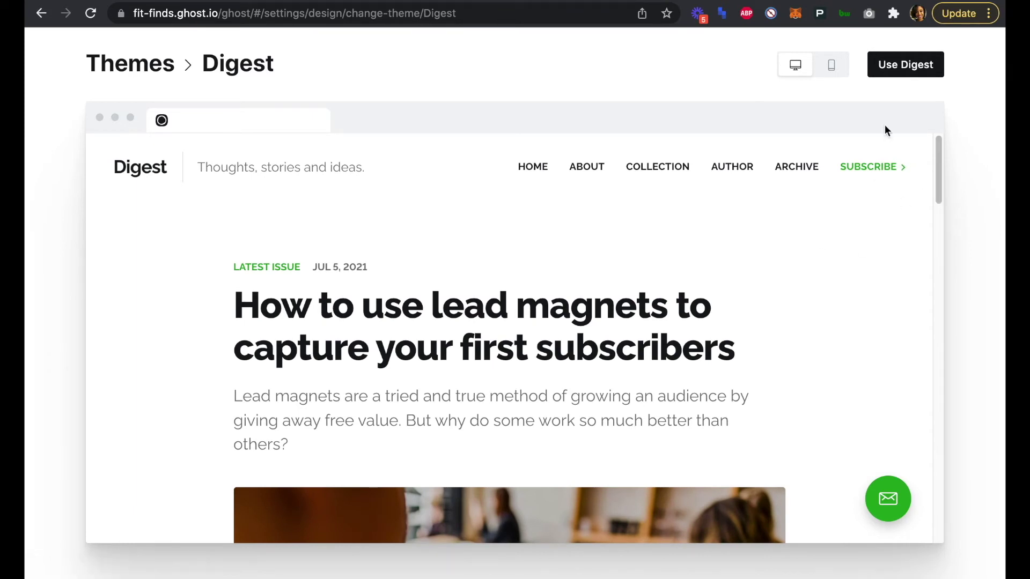
# - Check the Digest preview in mobile layout, then return to desktop layout
pyautogui.click(833, 66)
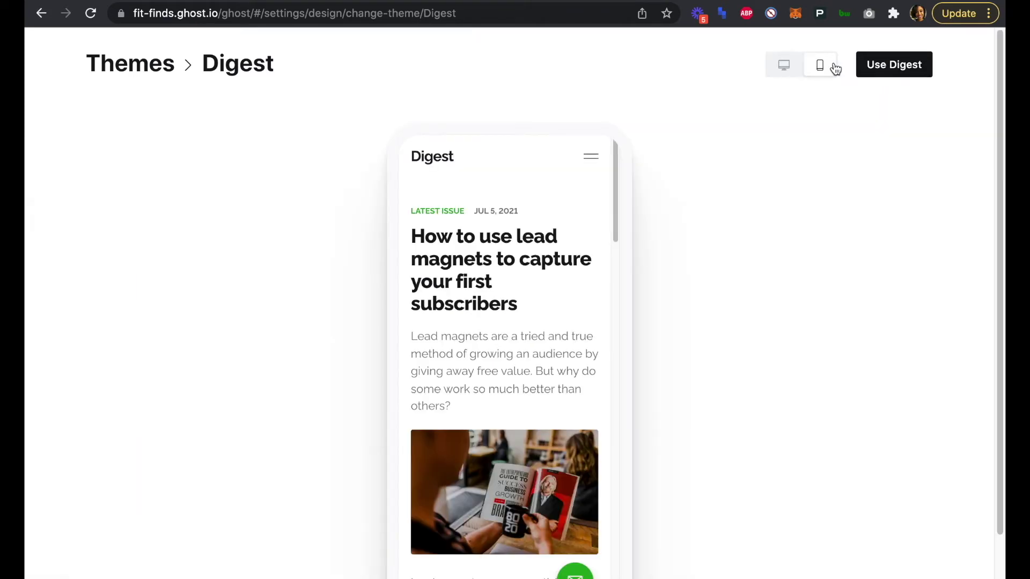
pyautogui.scroll(-8, 544, 223)
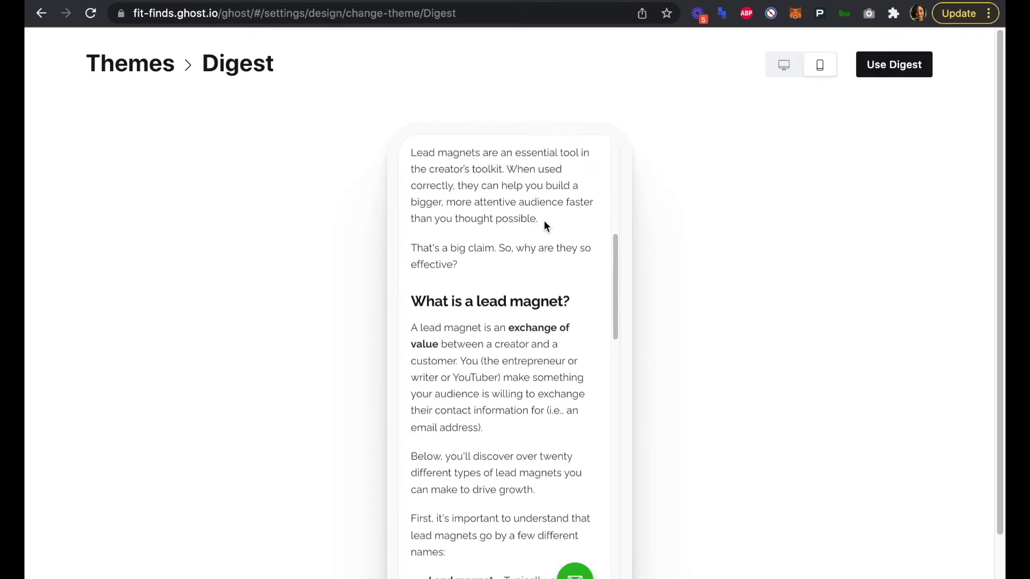
pyautogui.scroll(10, 544, 221)
pyautogui.click(783, 64)
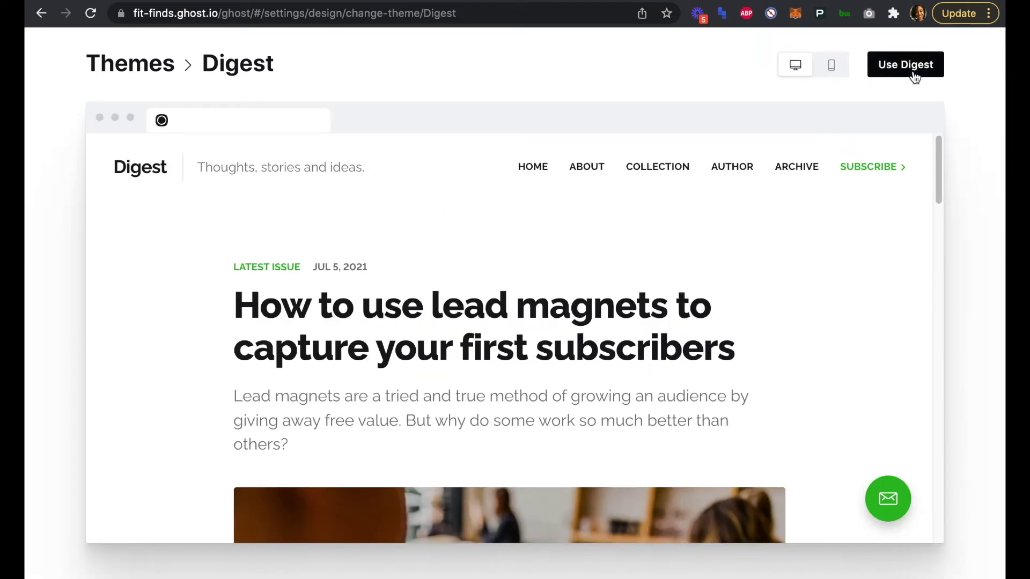
# - Install and activate Digest as the Fit Finds theme and dismiss the success message
pyautogui.click(912, 65)
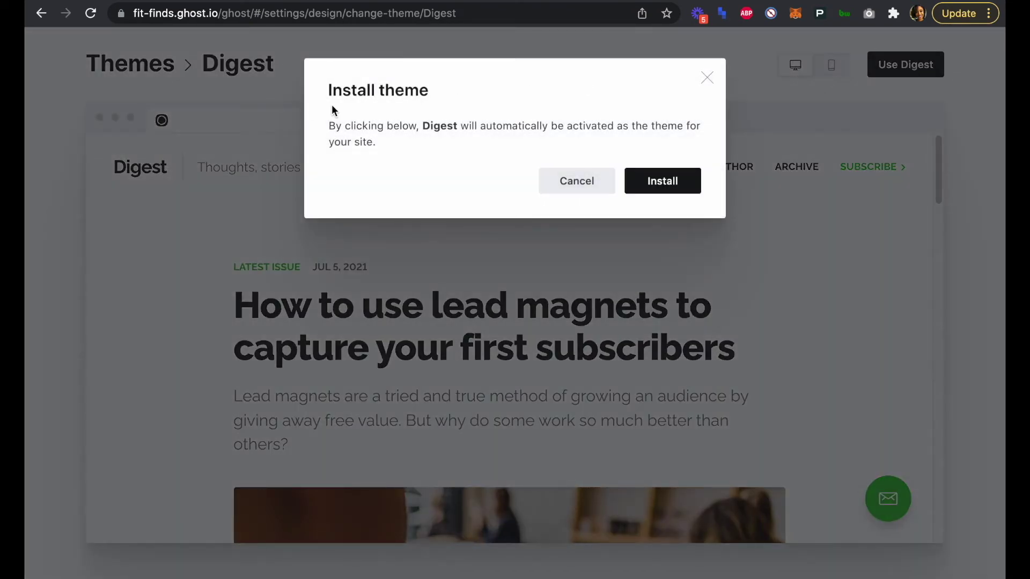
pyautogui.click(677, 187)
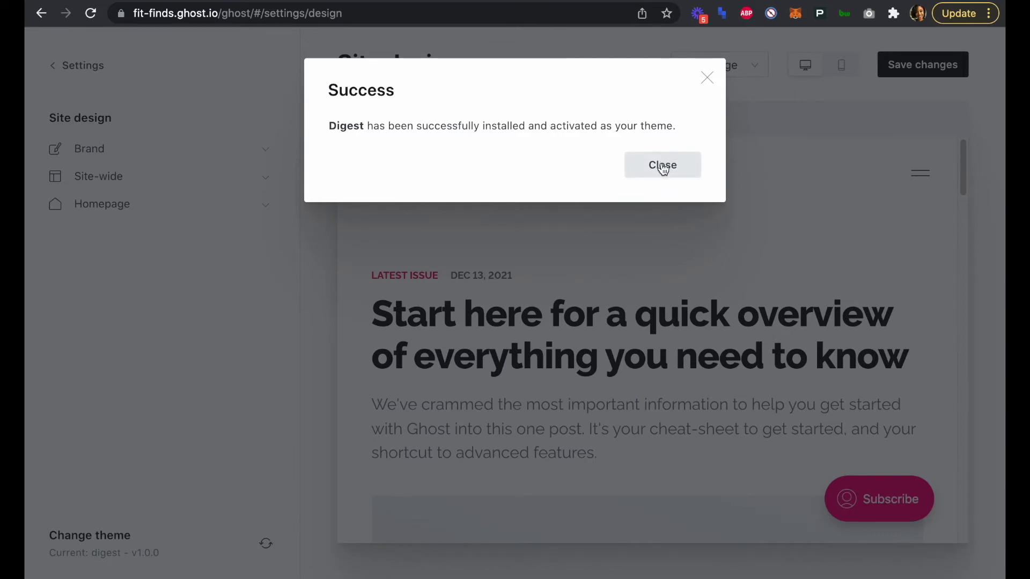
pyautogui.click(663, 165)
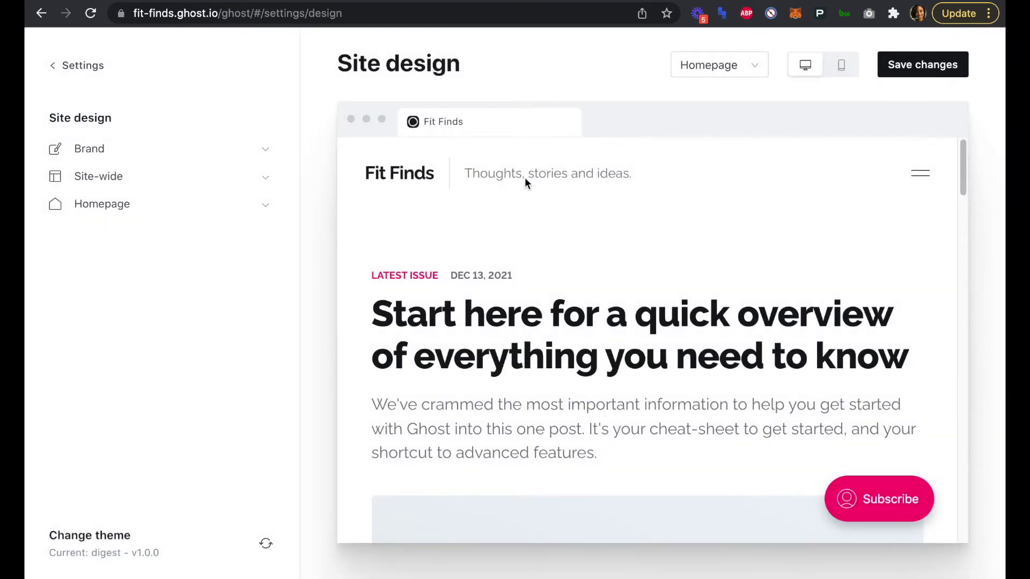
pyautogui.click(129, 152)
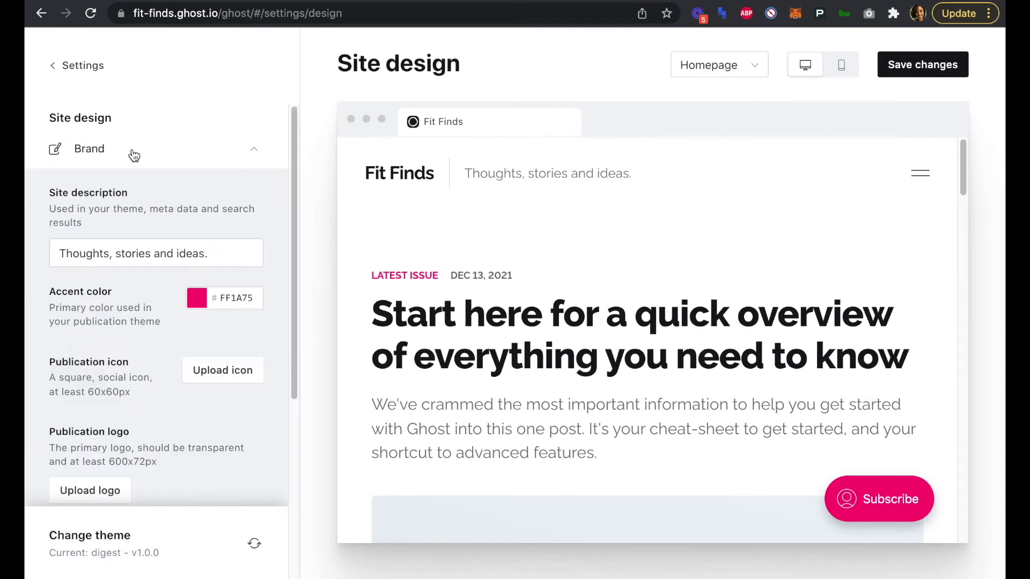
# - Set the description to 'Discover the top products, content, and franchise opportunities in fitness' and accent color to 303FE1
pyautogui.tripleClick(135, 255)
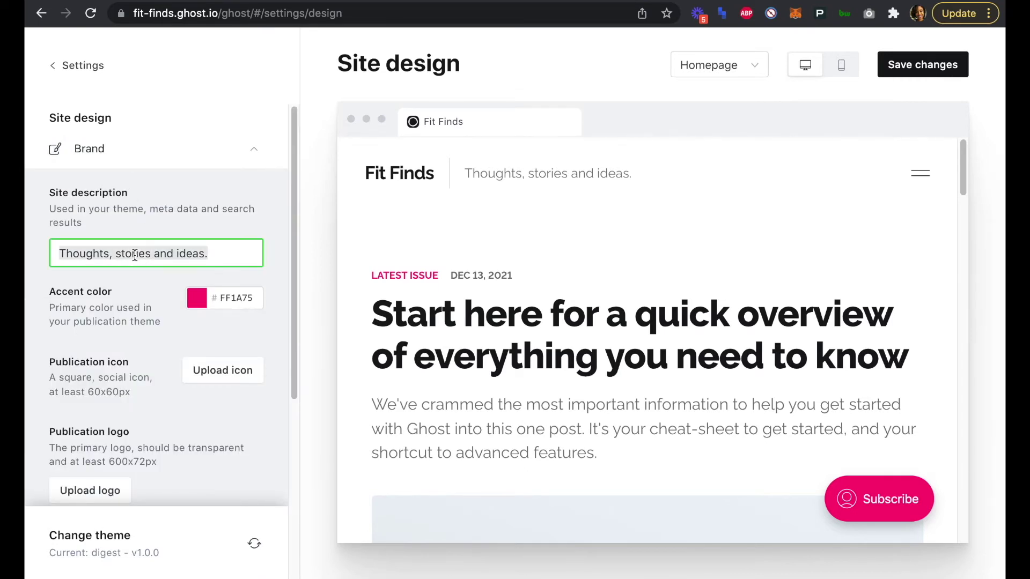
pyautogui.write('Disc')
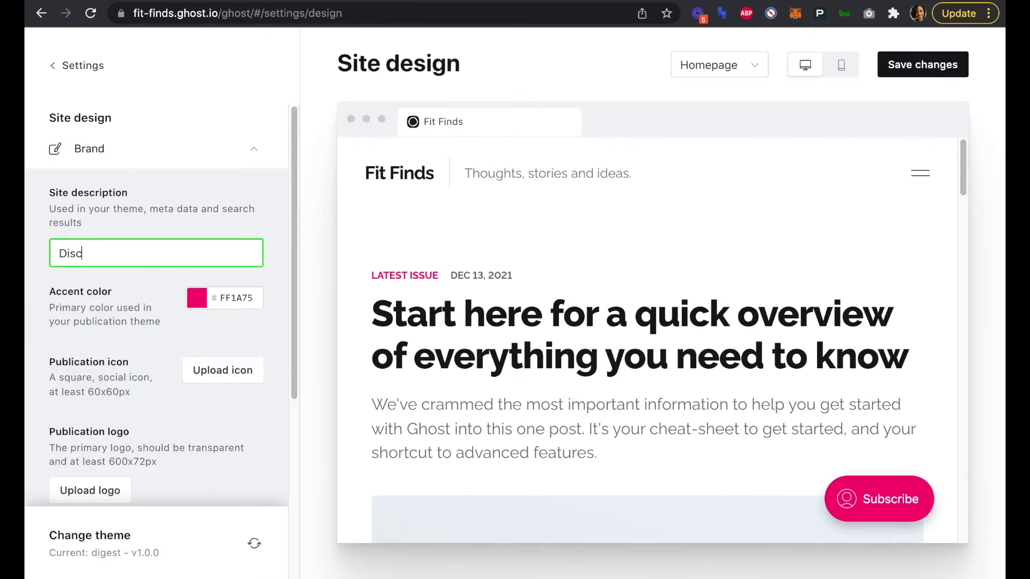
pyautogui.write('over the top products, content')
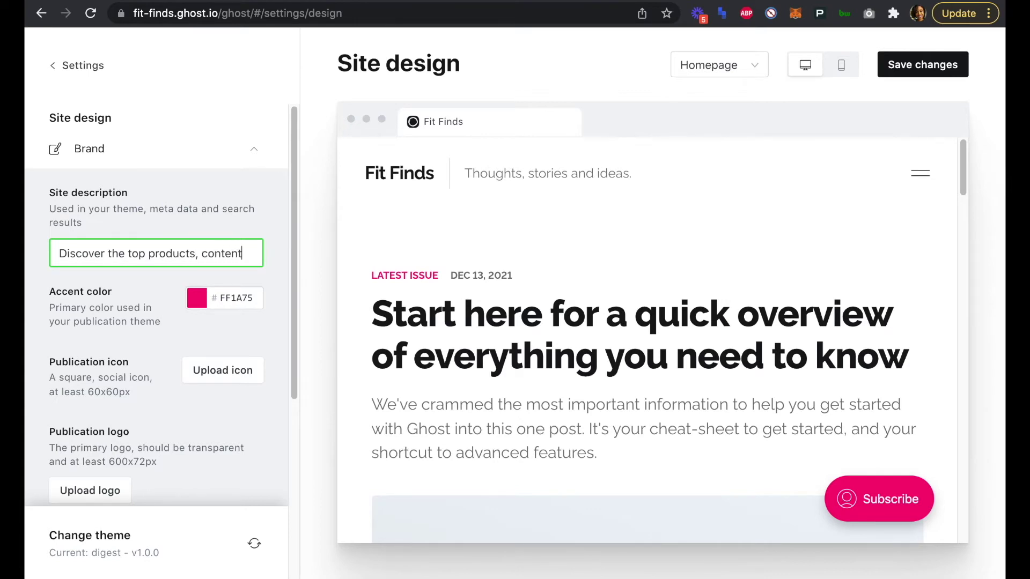
pyautogui.write(', and fran')
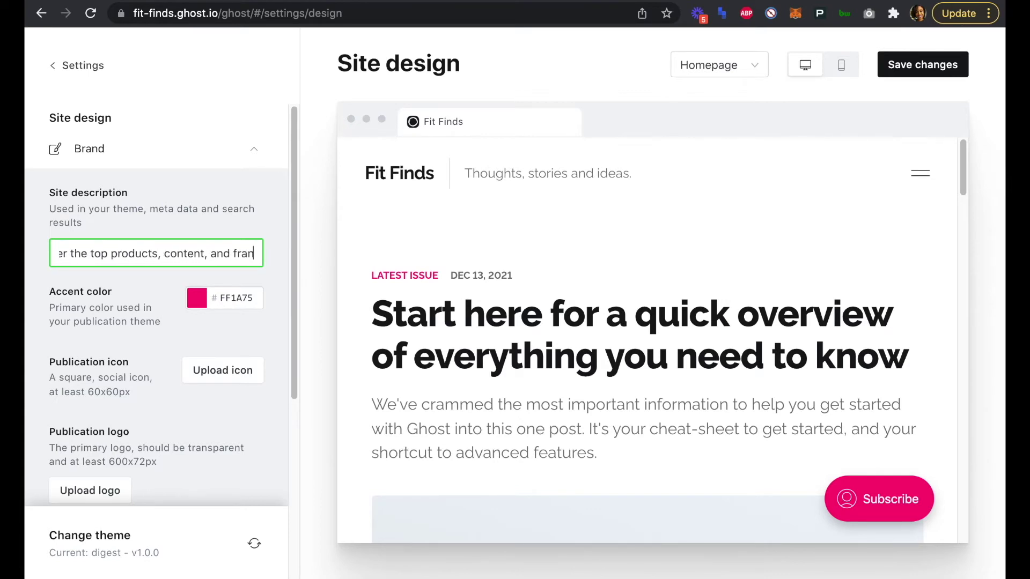
pyautogui.write('chise oppor')
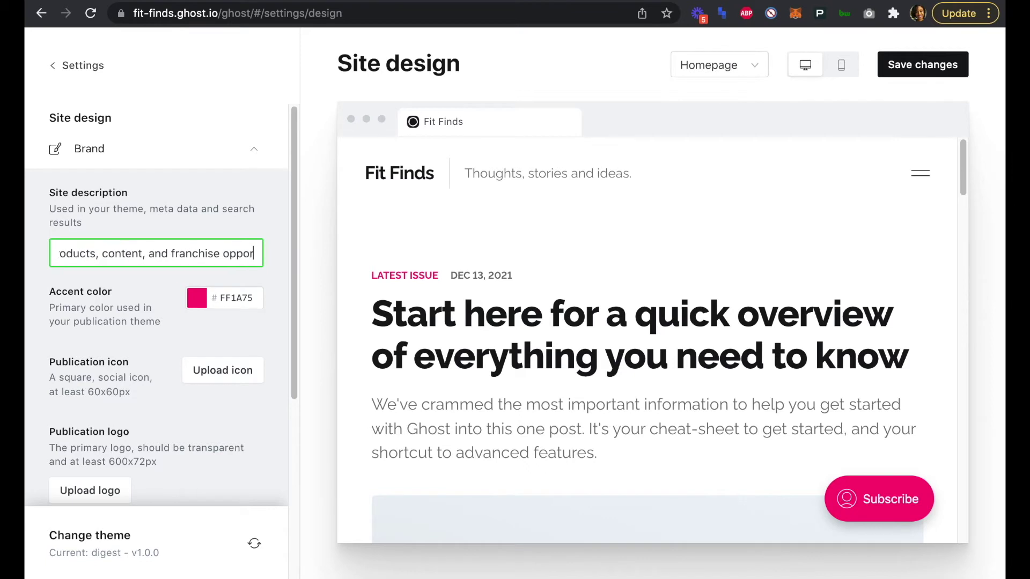
pyautogui.write('tunities in f')
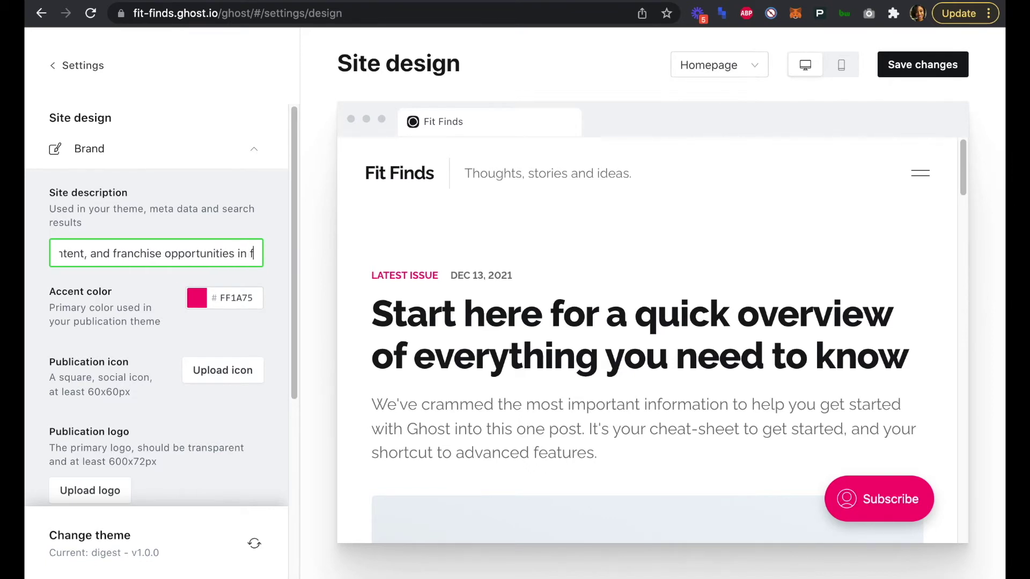
pyautogui.write('itness')
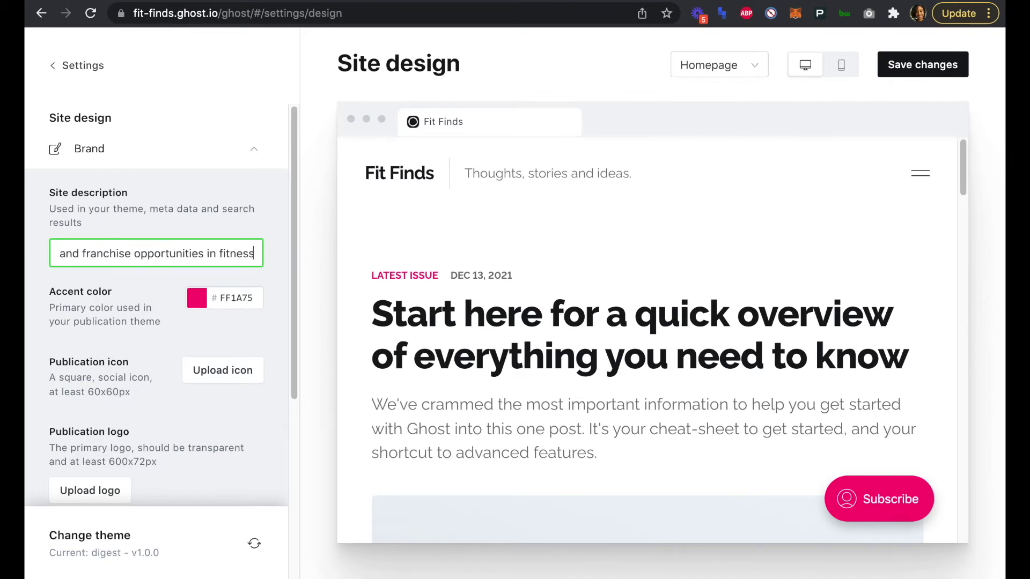
pyautogui.click(238, 302)
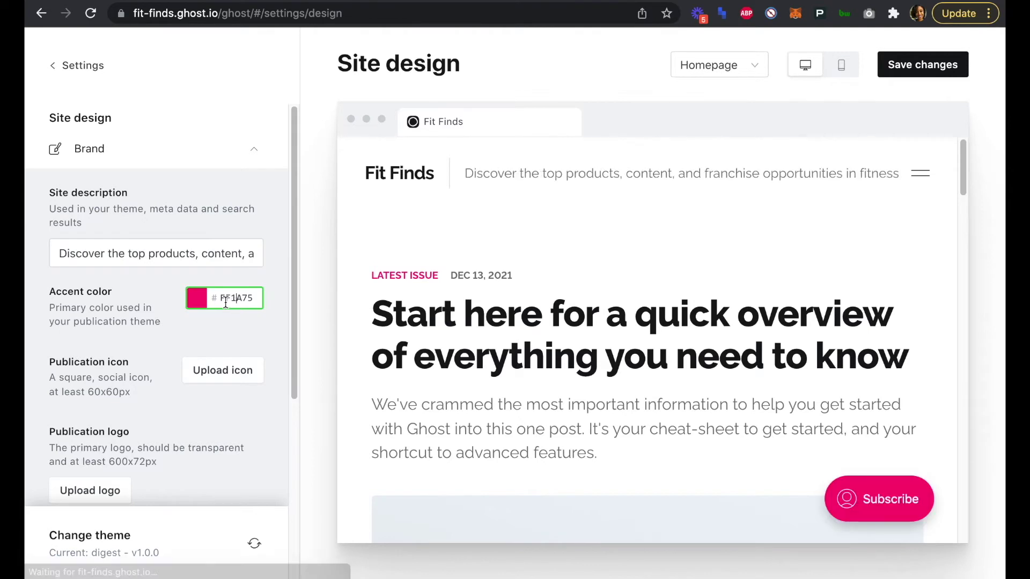
pyautogui.doubleClick(223, 299)
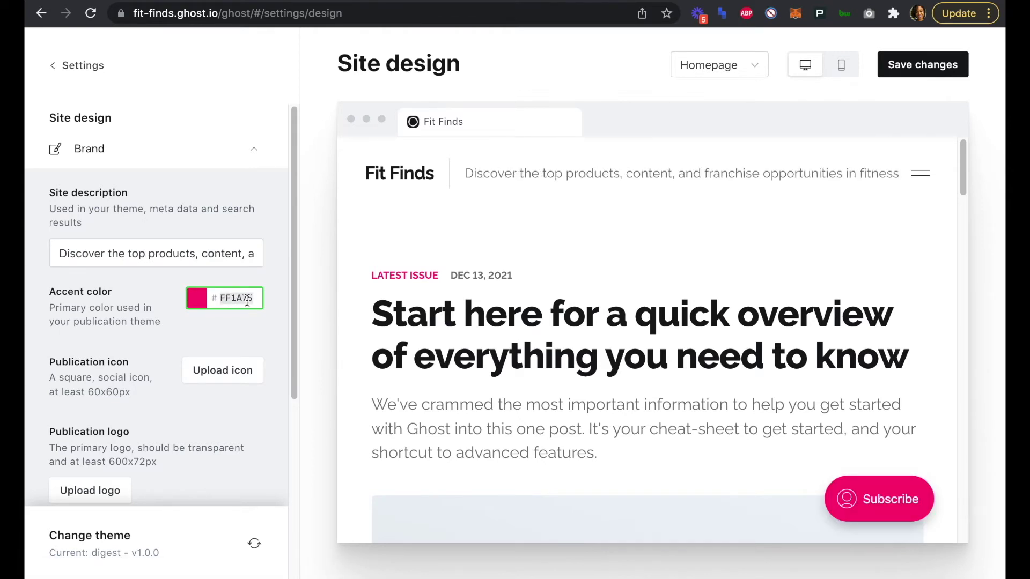
pyautogui.write('303FE1')
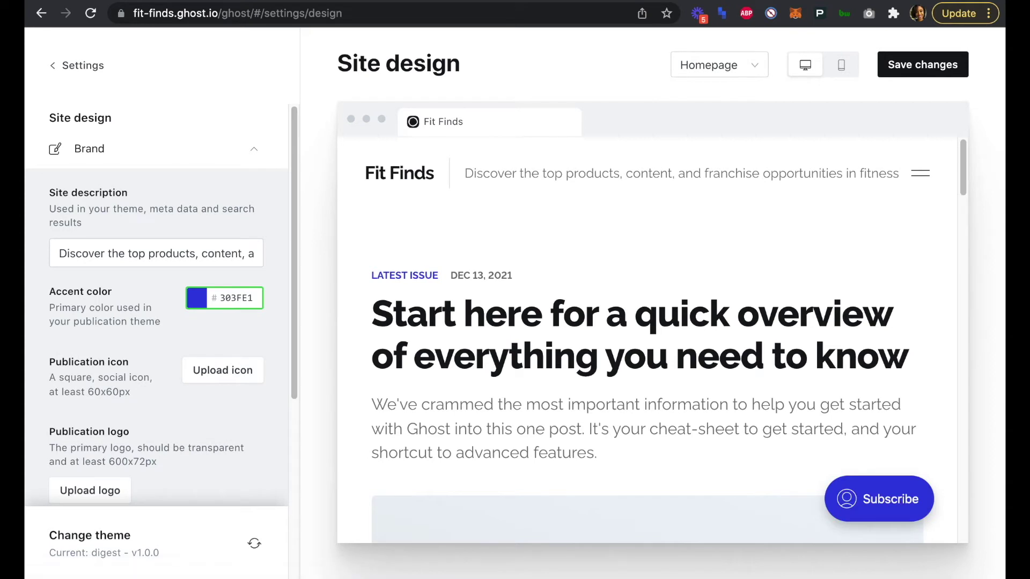
# - Scroll down past the Brand settings to Digest's site-wide design options
pyautogui.scroll(-1, 238, 334)
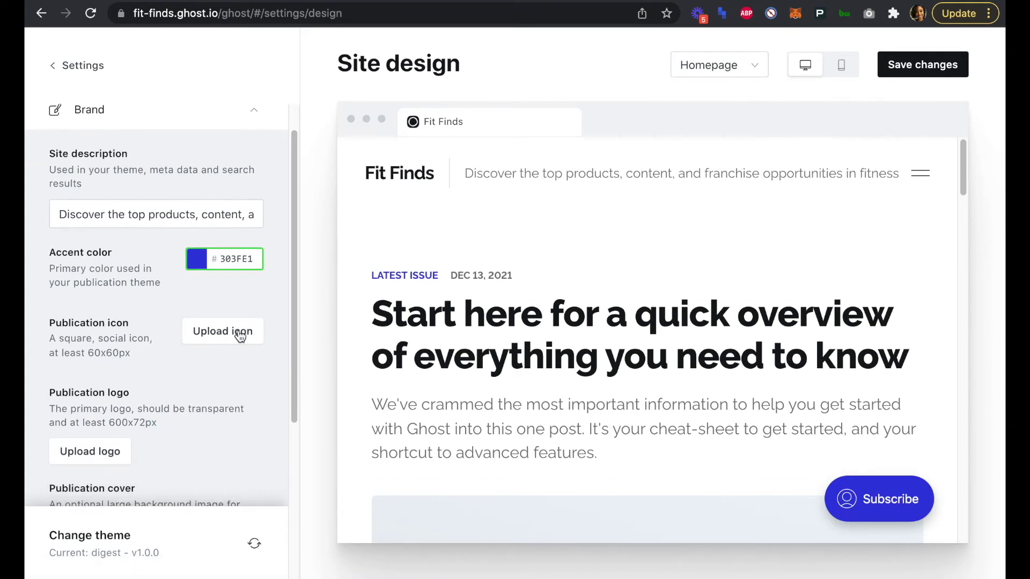
pyautogui.scroll(-1, 166, 339)
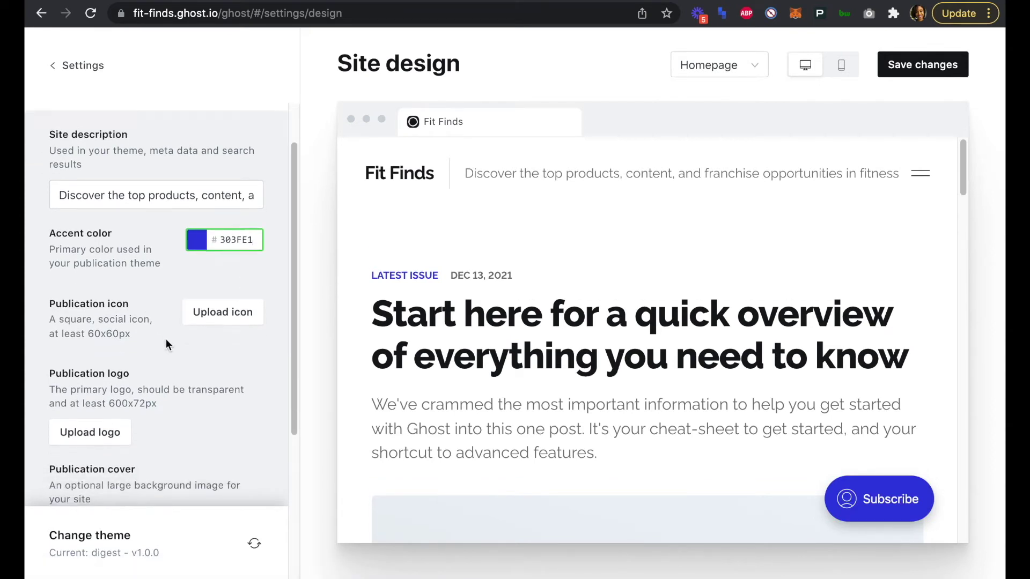
pyautogui.scroll(-1, 187, 381)
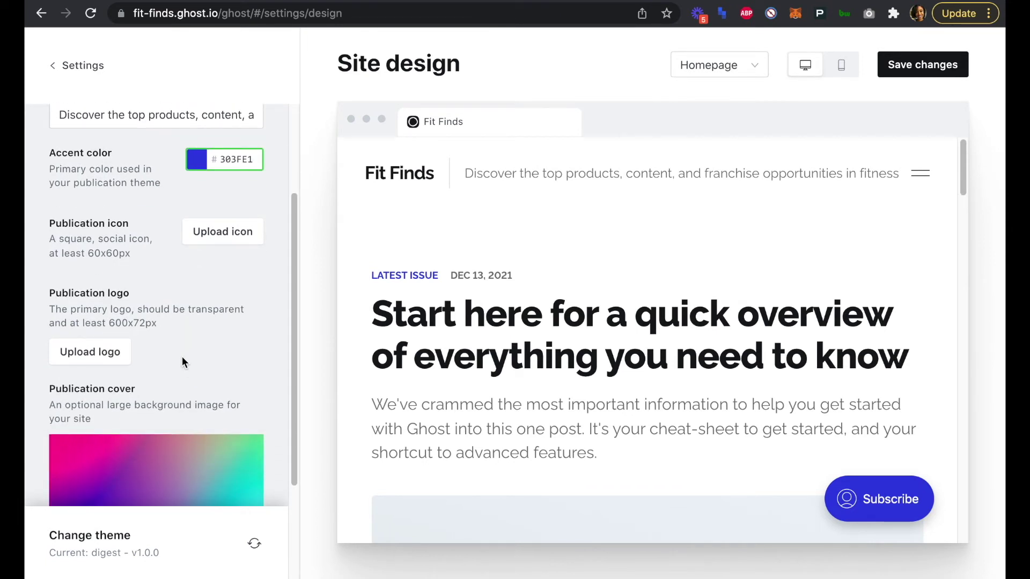
pyautogui.scroll(-1, 182, 358)
pyautogui.moveTo(179, 416)
pyautogui.scroll(-1, 179, 416)
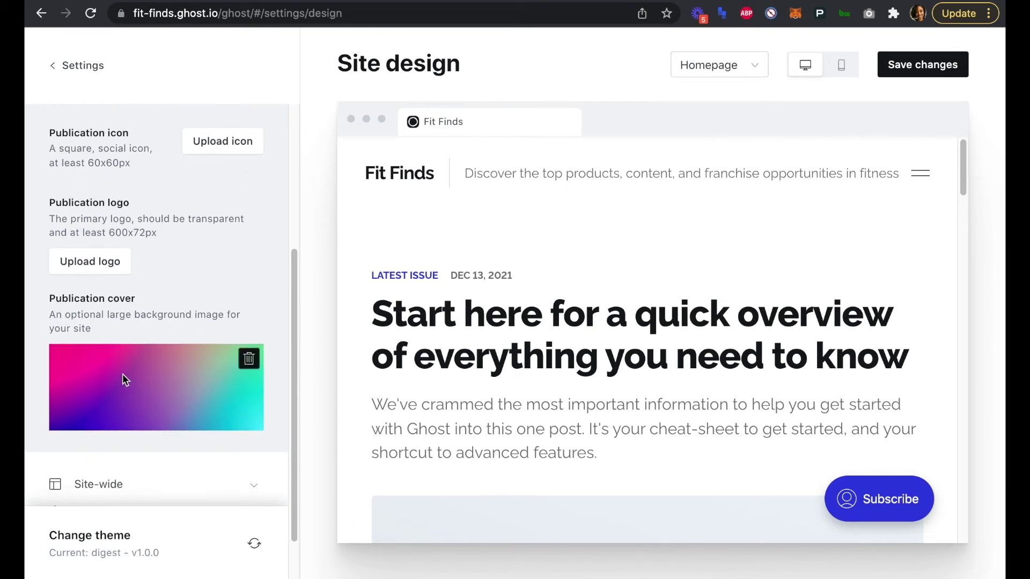
pyautogui.scroll(-1, 180, 376)
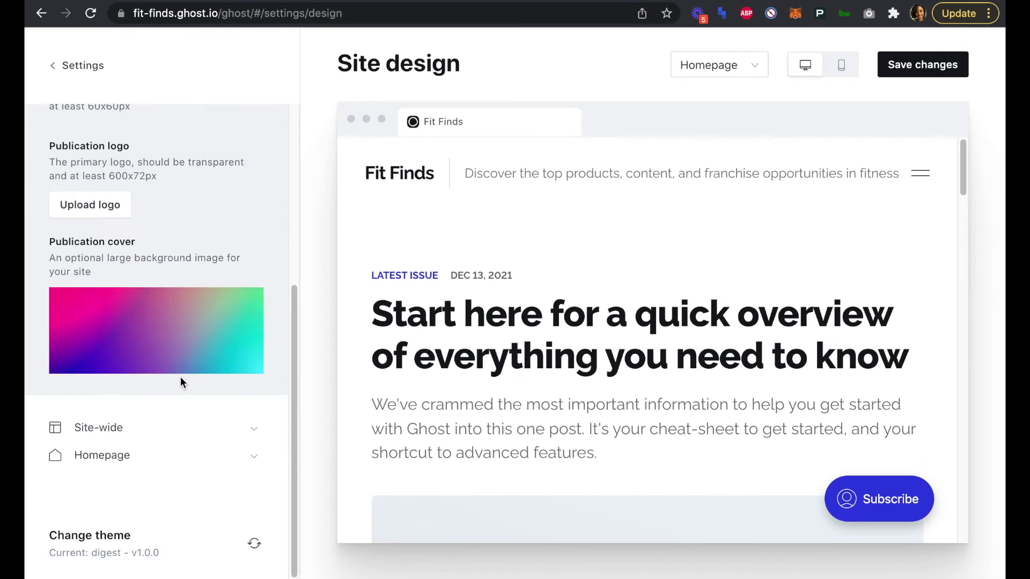
pyautogui.click(125, 429)
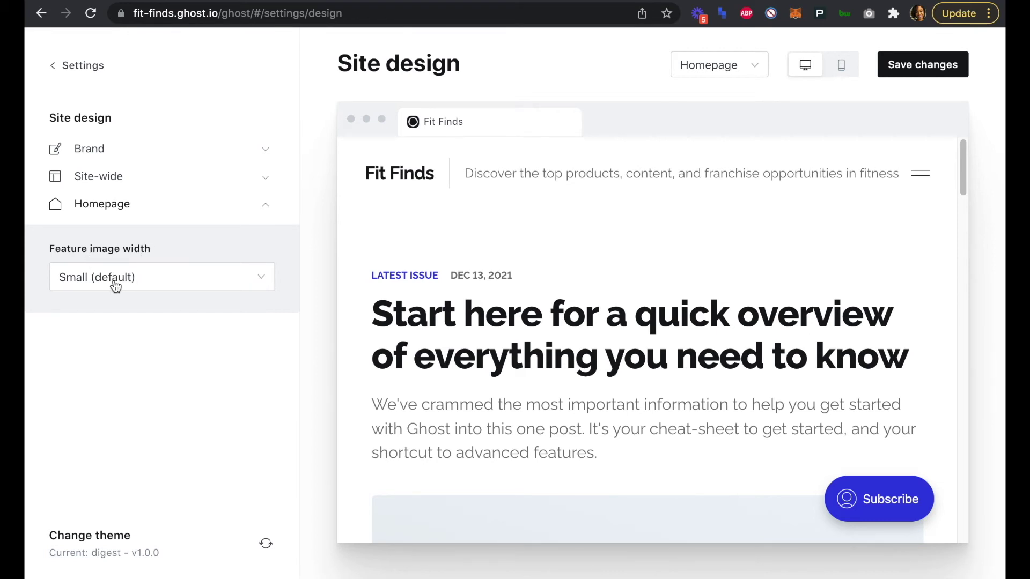
# - Save the Digest design changes, return to Settings, and view the live Fit Finds site
pyautogui.click(265, 214)
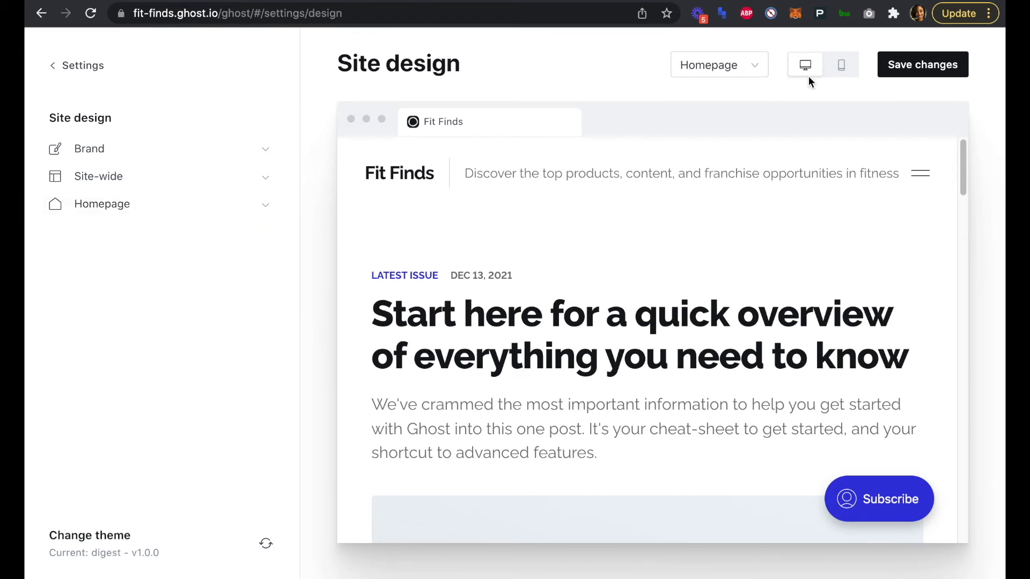
pyautogui.click(915, 67)
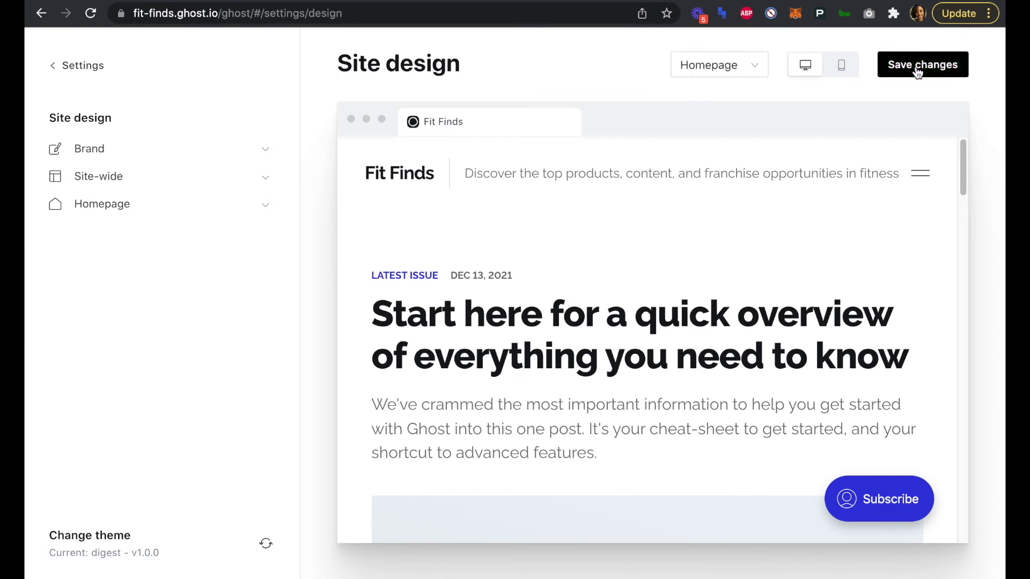
pyautogui.scroll(-3, 729, 298)
pyautogui.scroll(2, 729, 297)
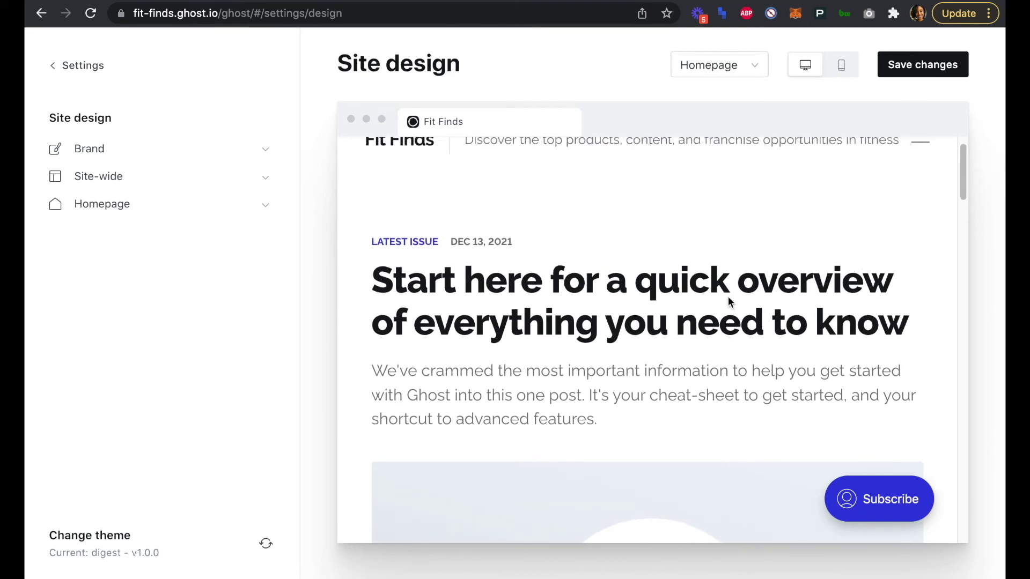
pyautogui.scroll(-2, 728, 302)
pyautogui.scroll(3, 731, 302)
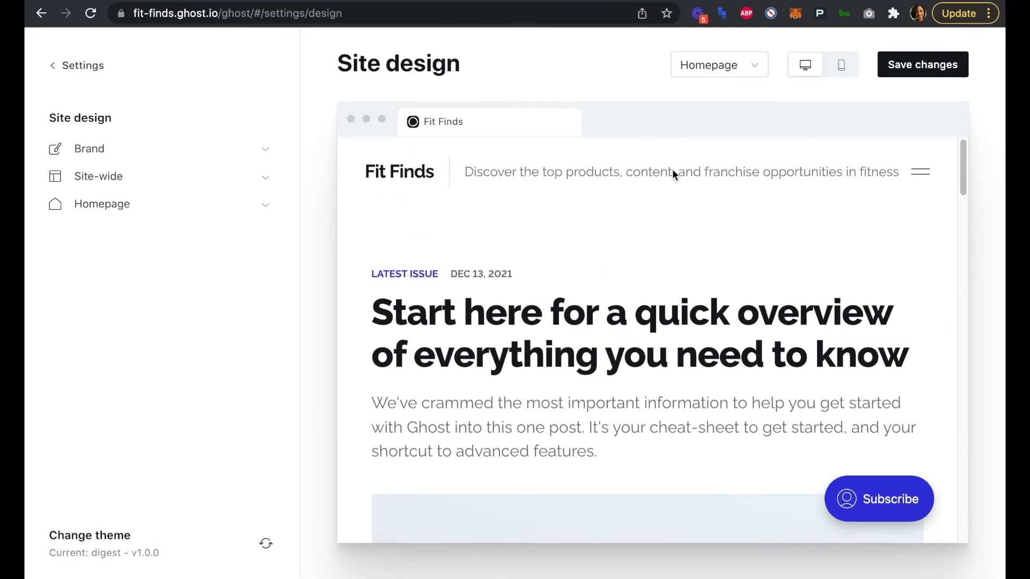
pyautogui.click(78, 66)
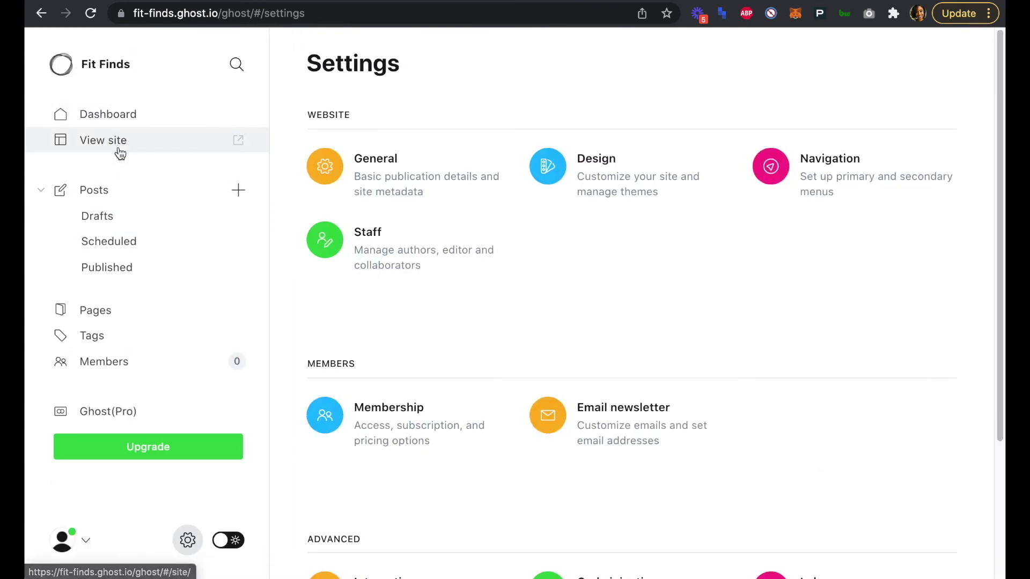
pyautogui.click(127, 146)
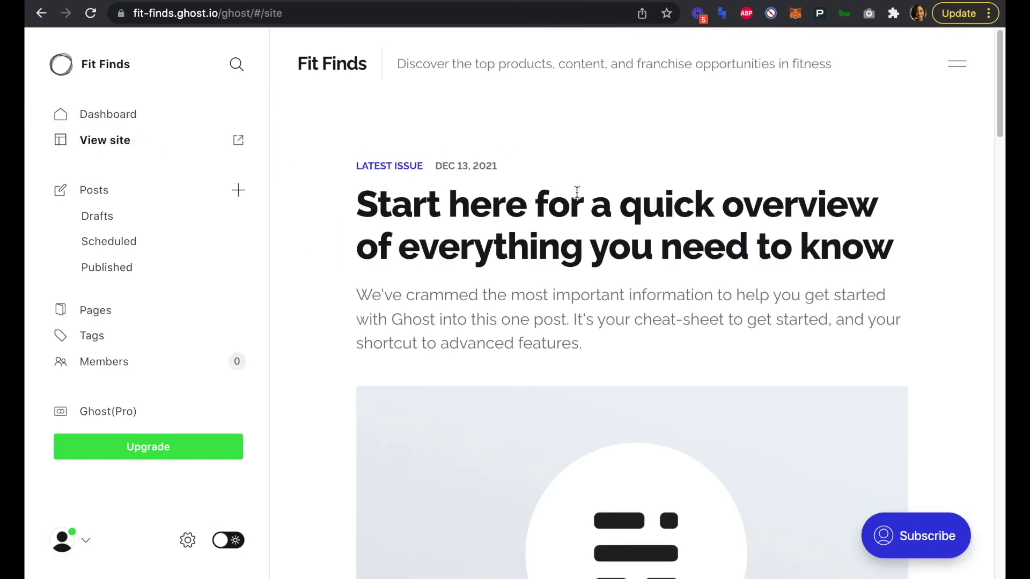
pyautogui.moveTo(231, 141)
pyautogui.scroll(-8, 863, 208)
pyautogui.scroll(8, 864, 209)
pyautogui.click(958, 64)
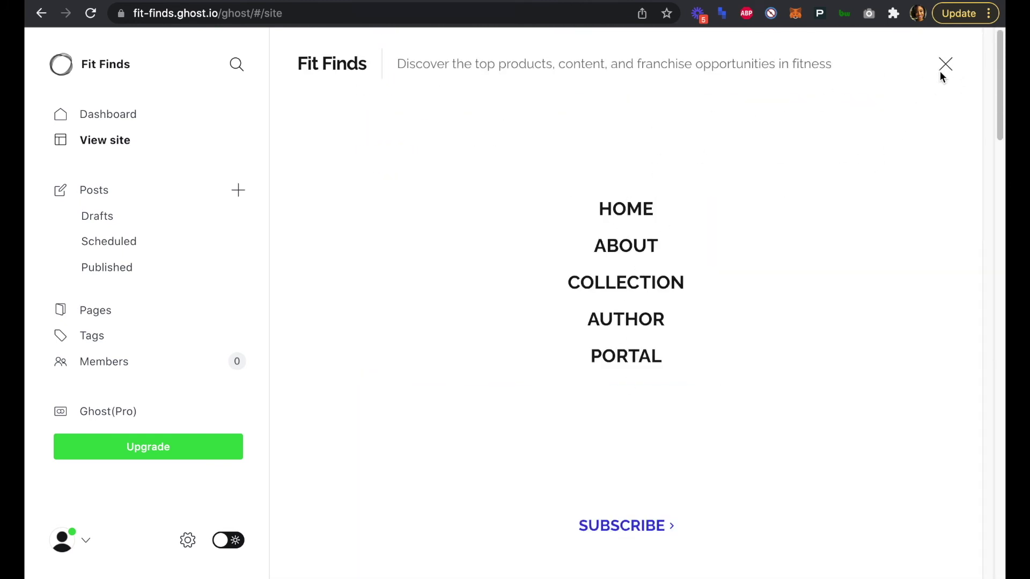
pyautogui.click(941, 68)
pyautogui.scroll(-10, 883, 354)
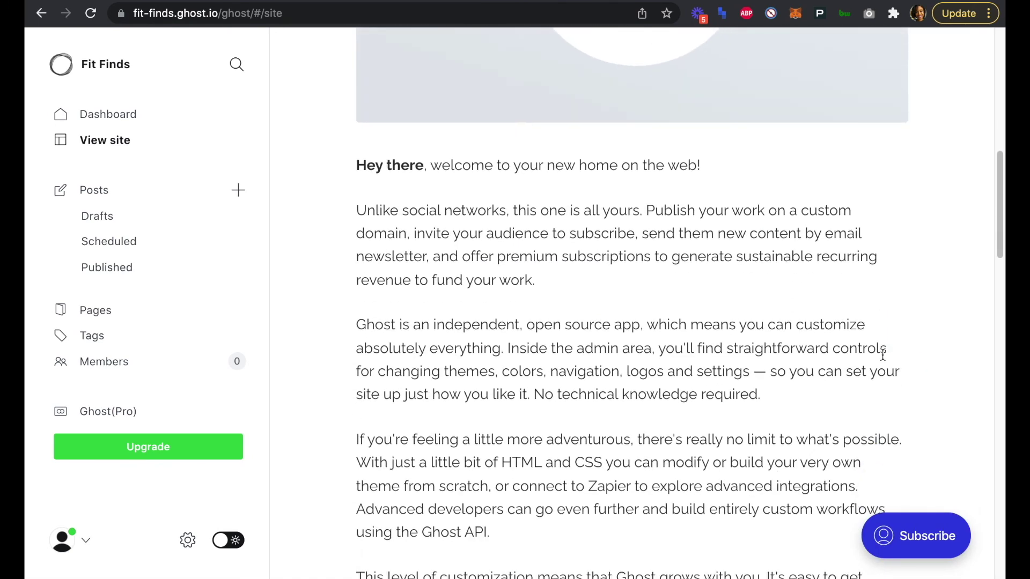
pyautogui.scroll(10, 928, 363)
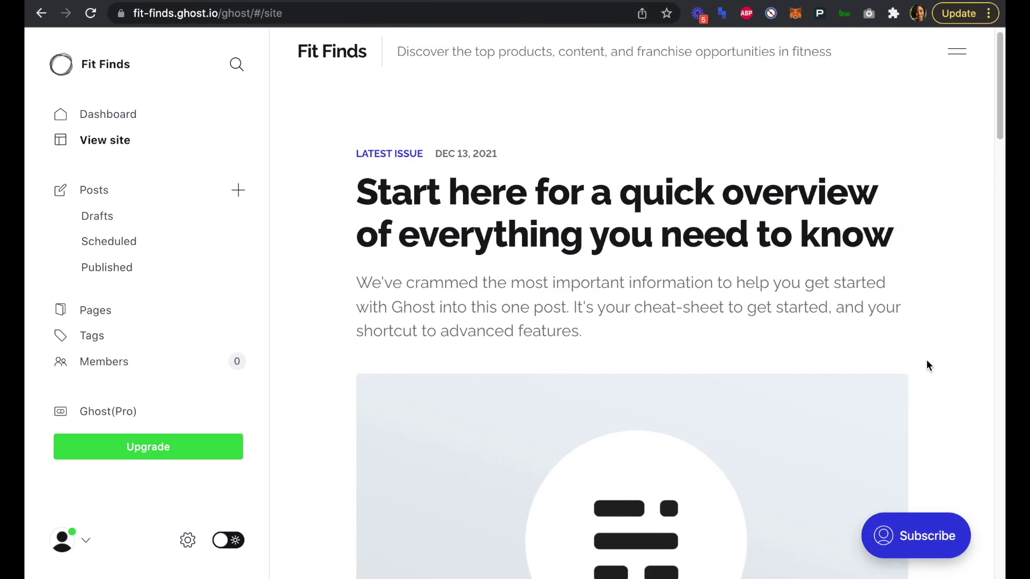
pyautogui.scroll(1, 929, 364)
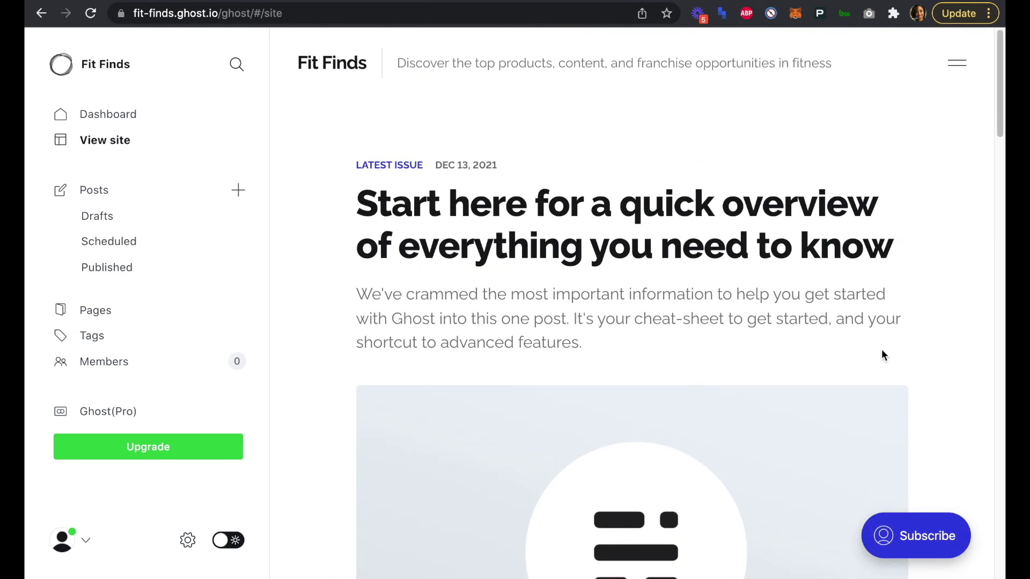
pyautogui.click(342, 70)
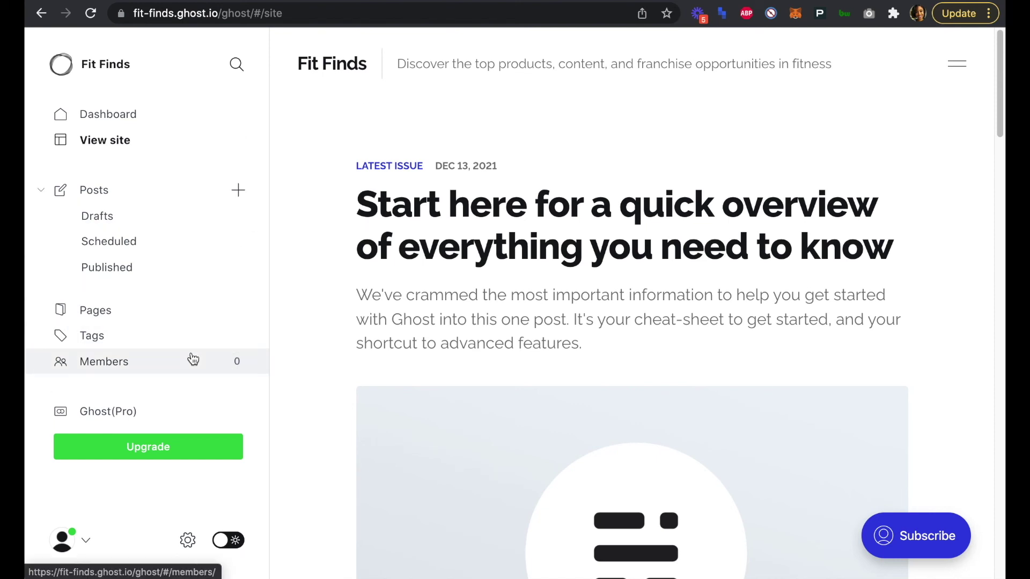
pyautogui.click(189, 542)
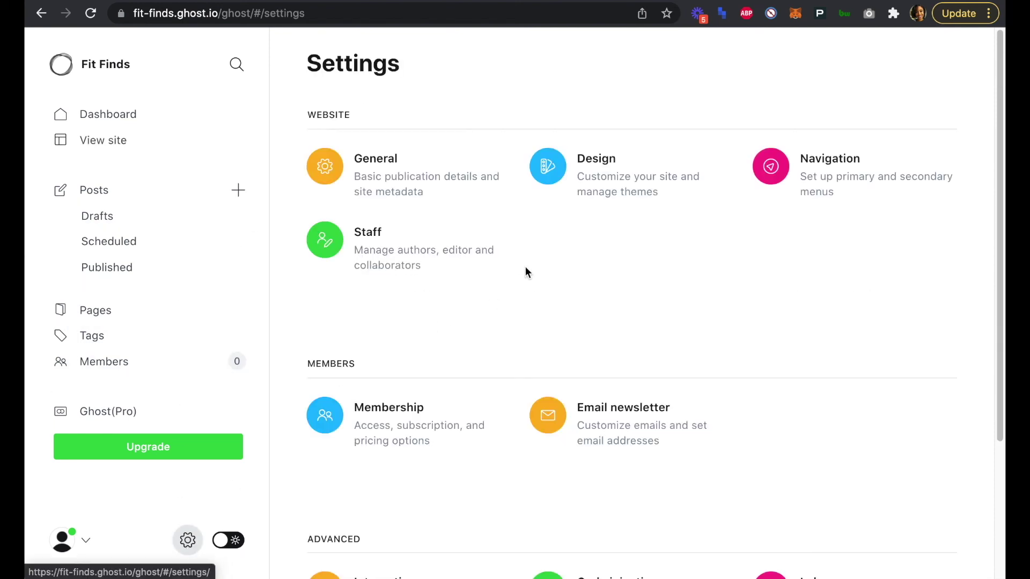
# - Reopen the Themes gallery with Digest active and browse themes such as Alto, Edge and London
pyautogui.click(598, 186)
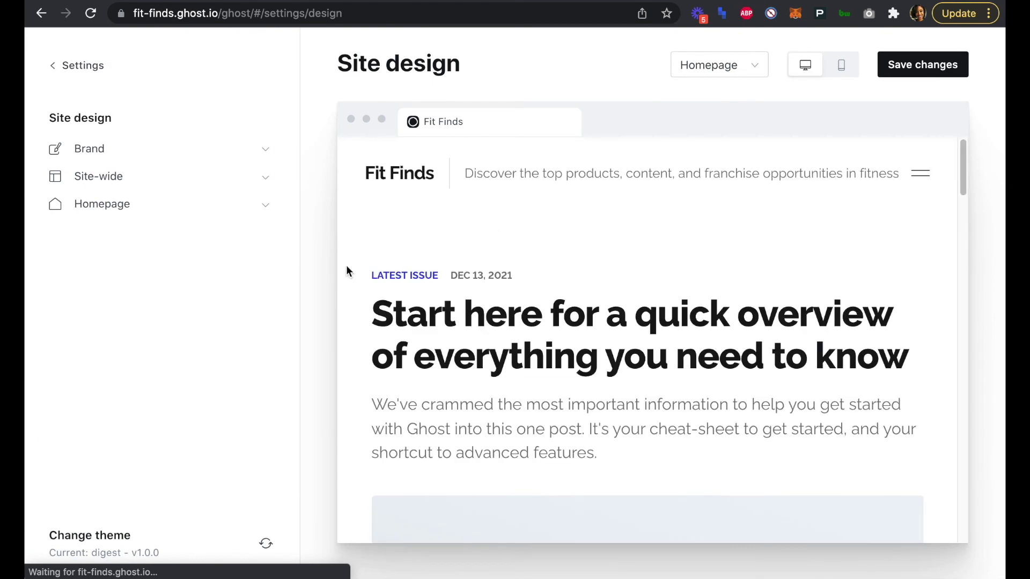
pyautogui.click(160, 551)
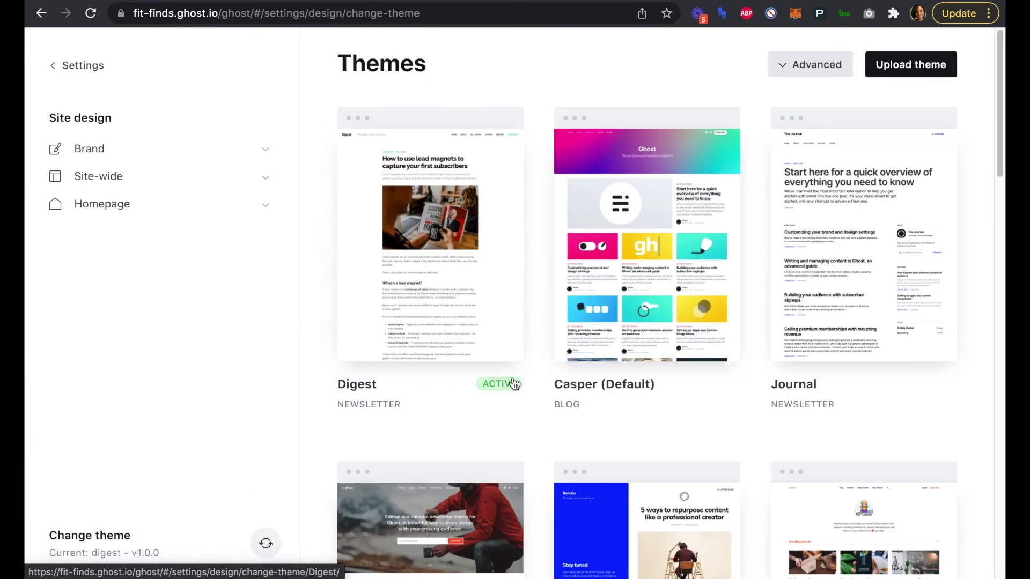
pyautogui.scroll(-10, 514, 384)
pyautogui.scroll(-10, 513, 384)
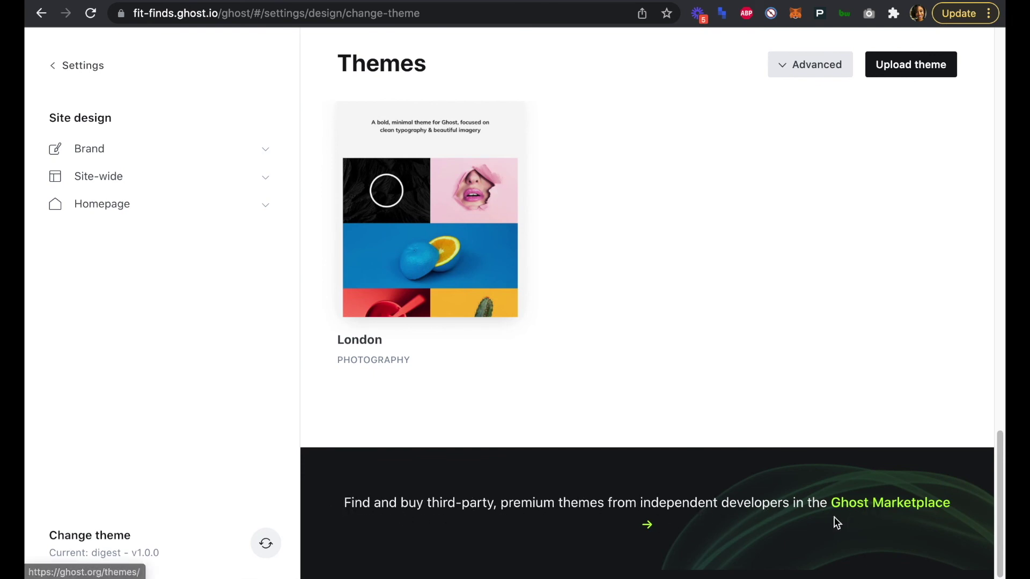
pyautogui.scroll(3, 743, 304)
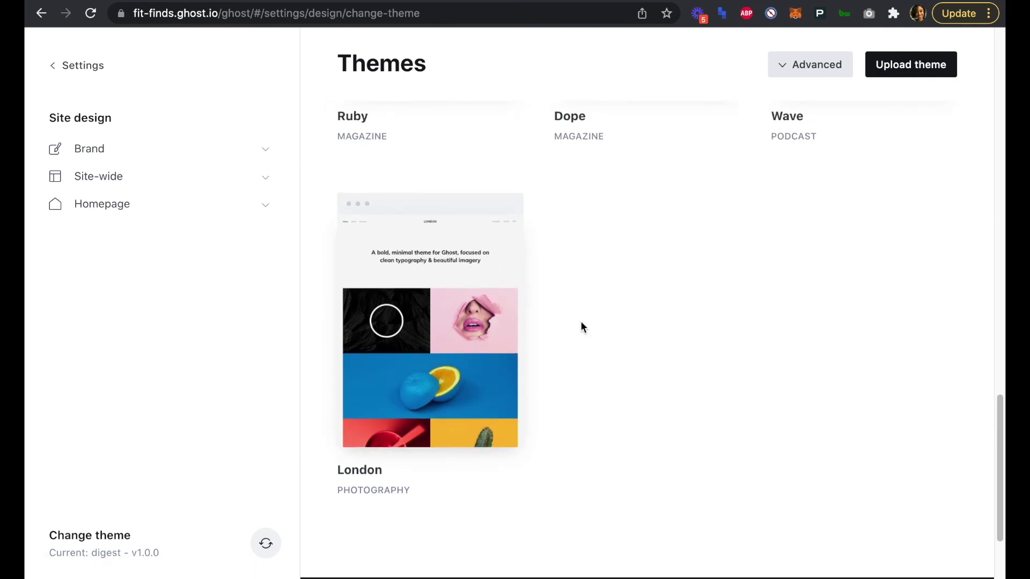
pyautogui.scroll(10, 580, 322)
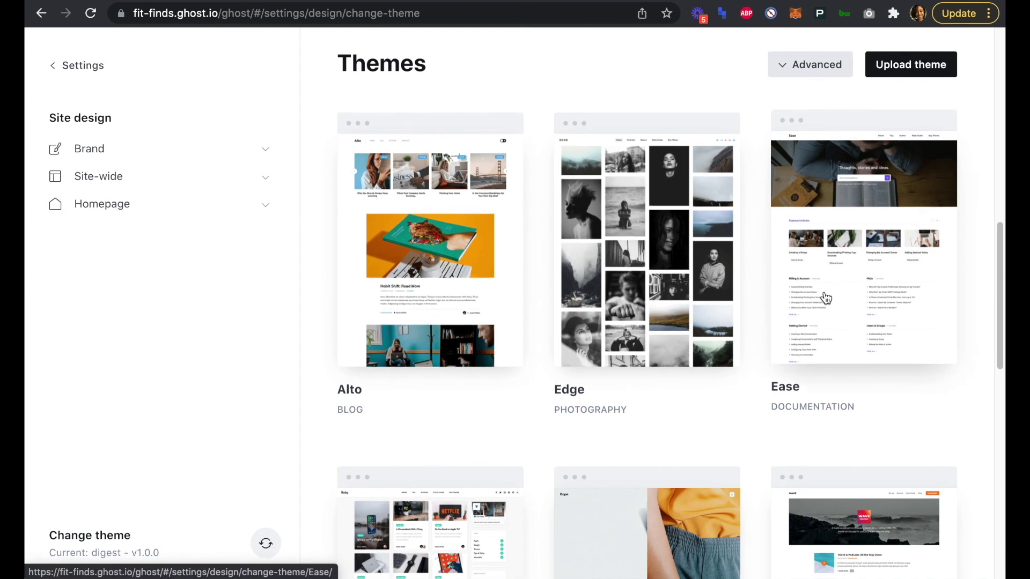
pyautogui.scroll(5, 824, 298)
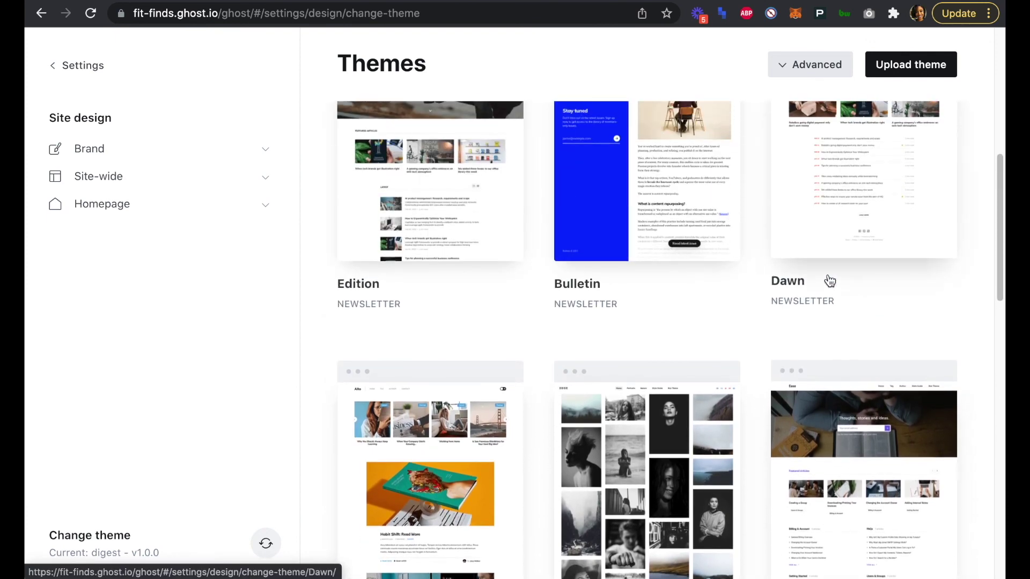
pyautogui.scroll(-10, 829, 281)
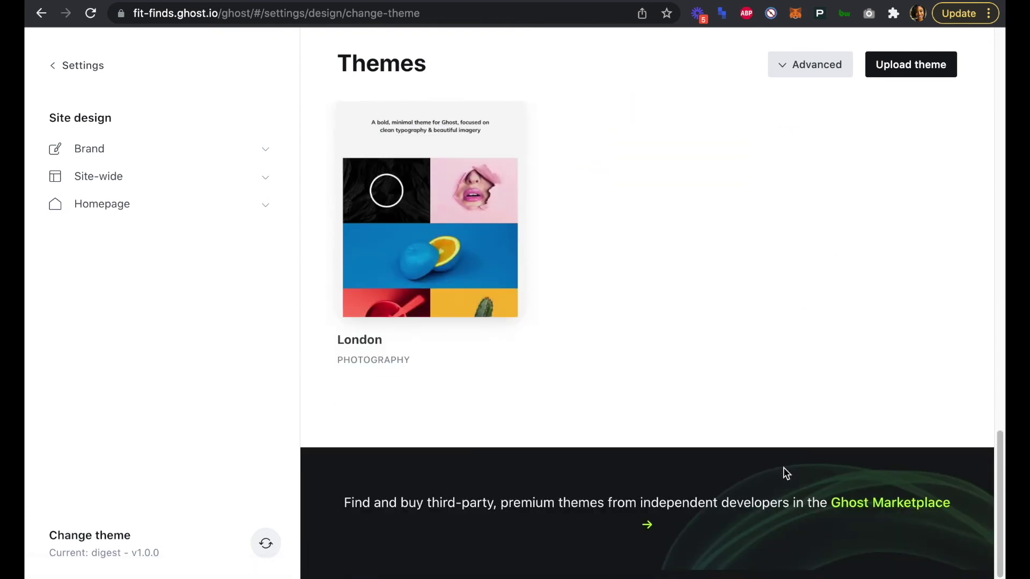